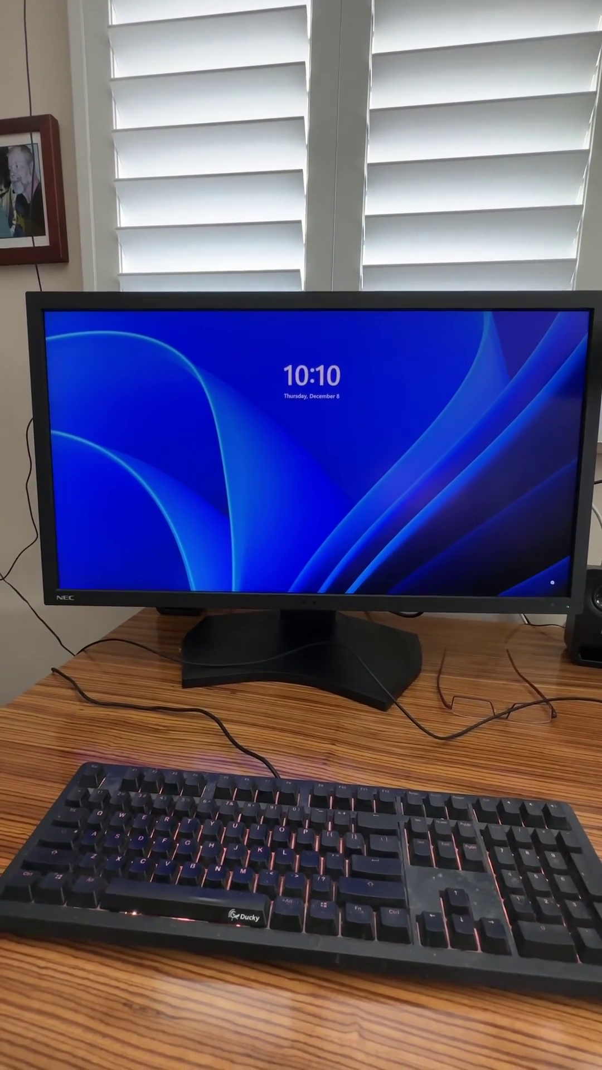
key("space")
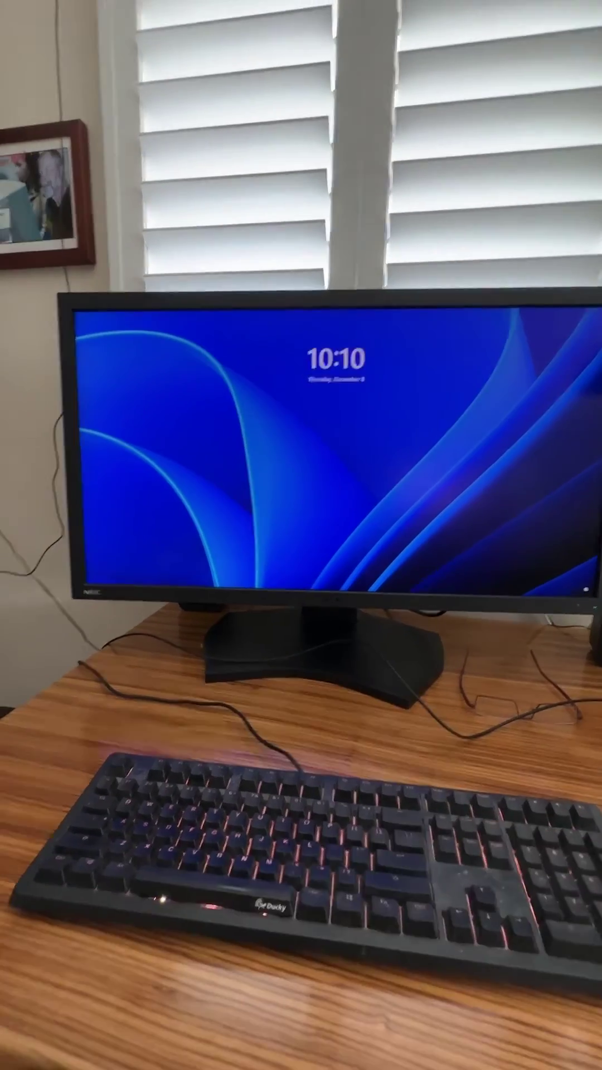